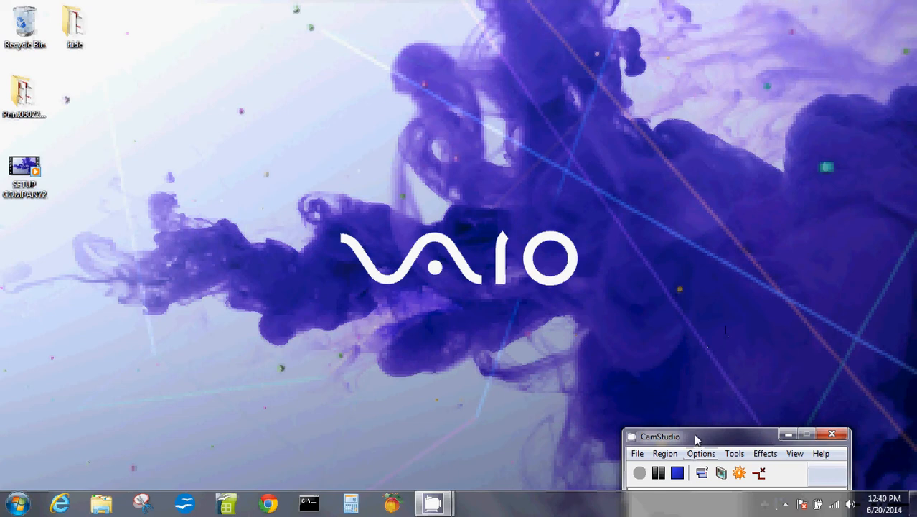
- Switch to Peachtree Accounting, cancel the TEST COMPANY login and close the existing-company list to reach the start screen
left_click(392, 505)
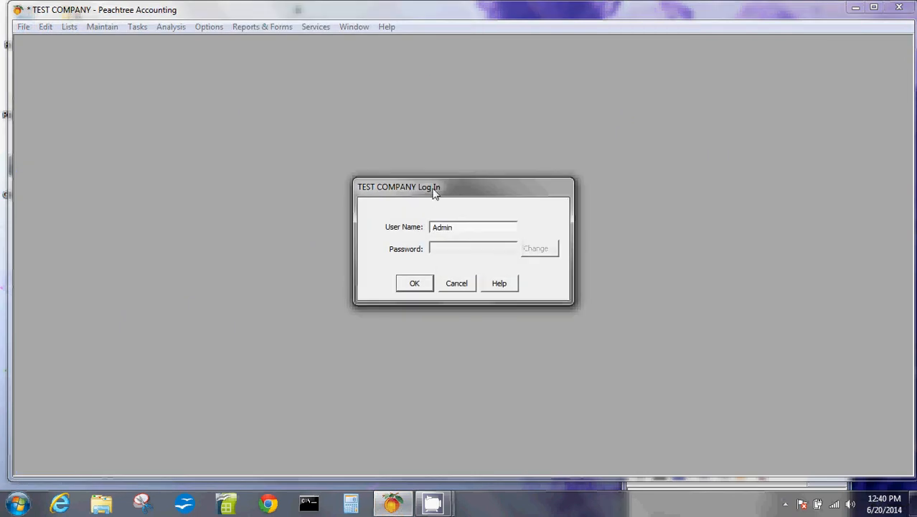
left_click_drag(434, 192, 459, 214)
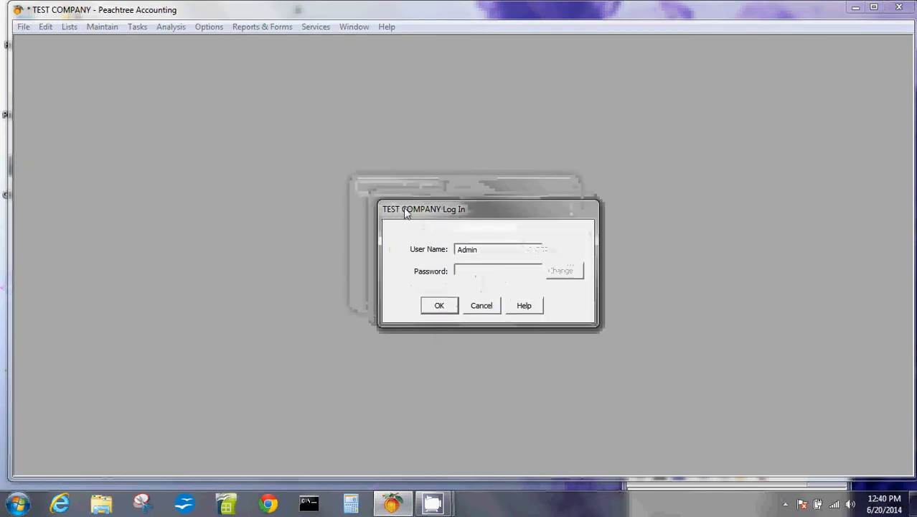
left_click(483, 307)
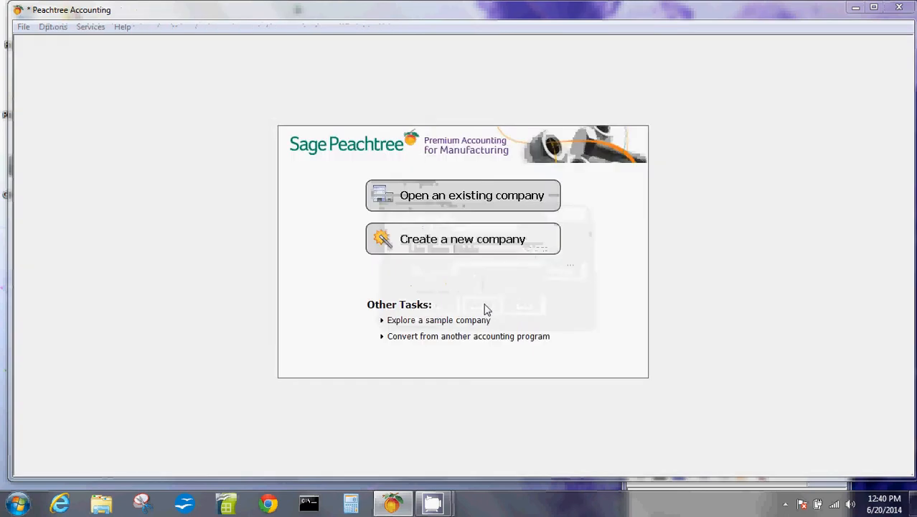
left_click_drag(363, 130, 368, 209)
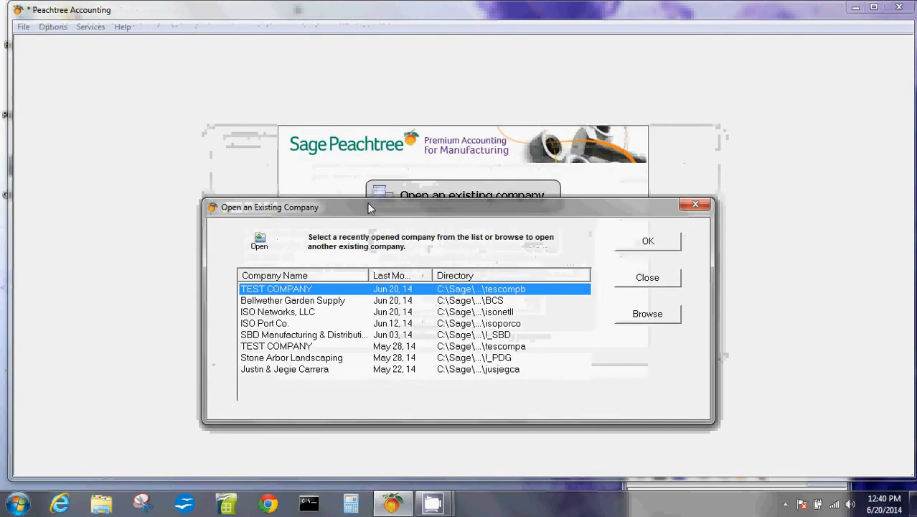
left_click(695, 204)
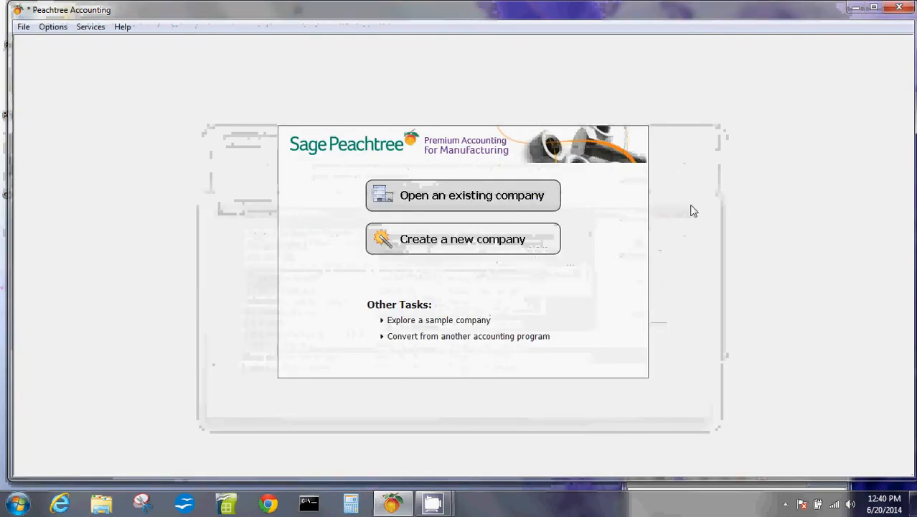
- Open the existing TEST COMPANY stored in the tescompb directory and log in as Admin
left_click(450, 203)
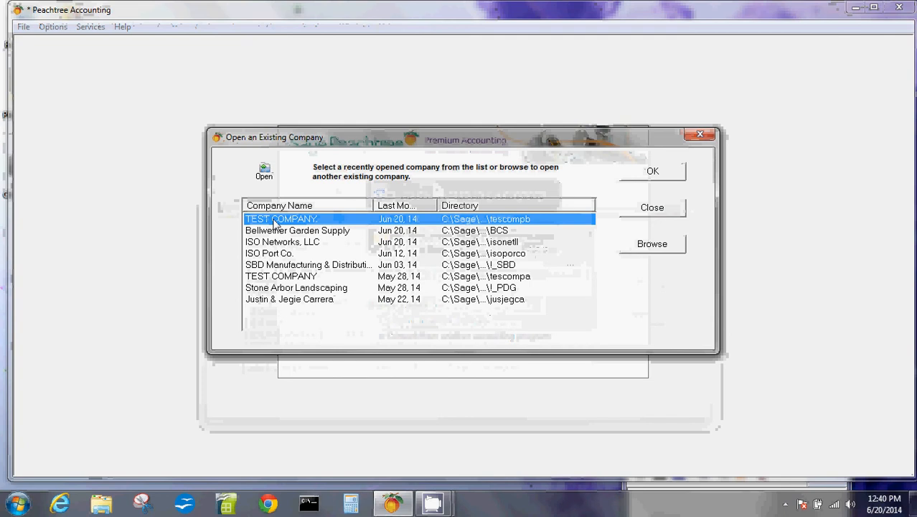
double_click(349, 223)
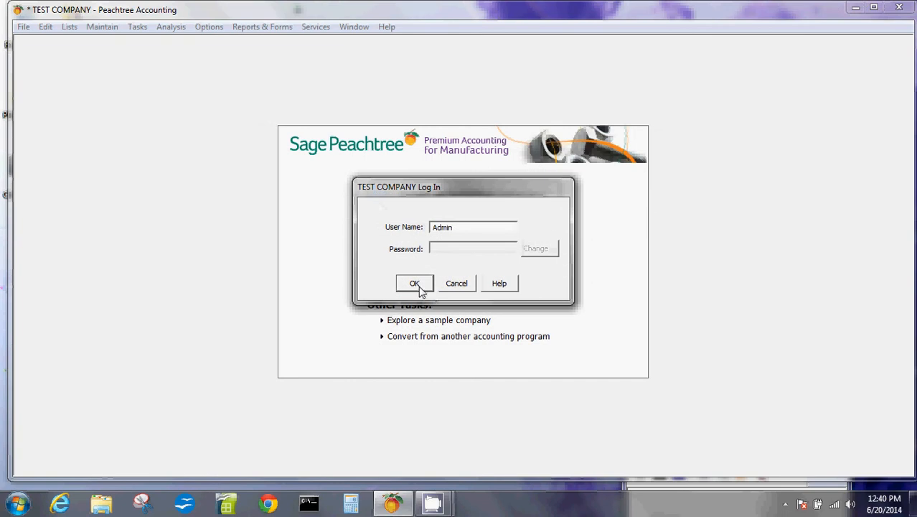
left_click_drag(475, 229, 411, 226)
left_click(413, 283)
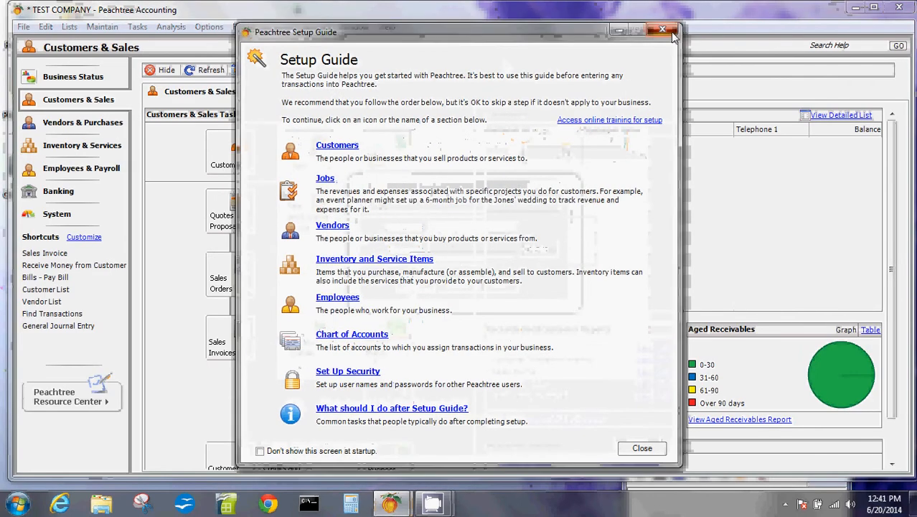
- Close the startup Setup Guide and display the Business Status page
left_click(663, 30)
left_click(459, 265)
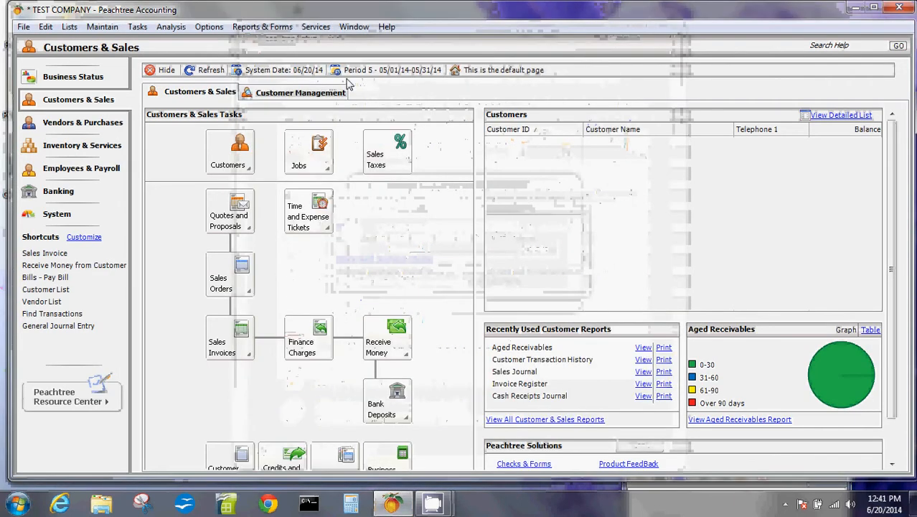
left_click_drag(382, 16, 352, 22)
left_click(123, 83)
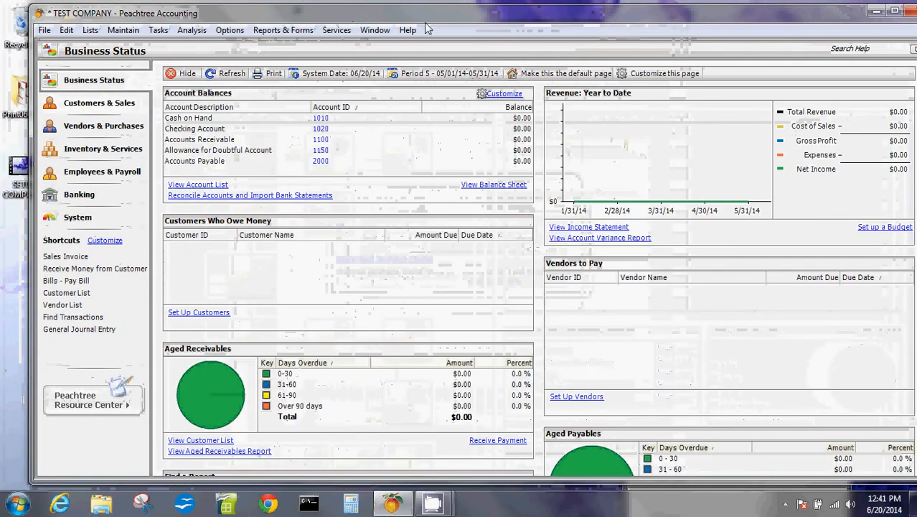
left_click_drag(447, 23, 429, 21)
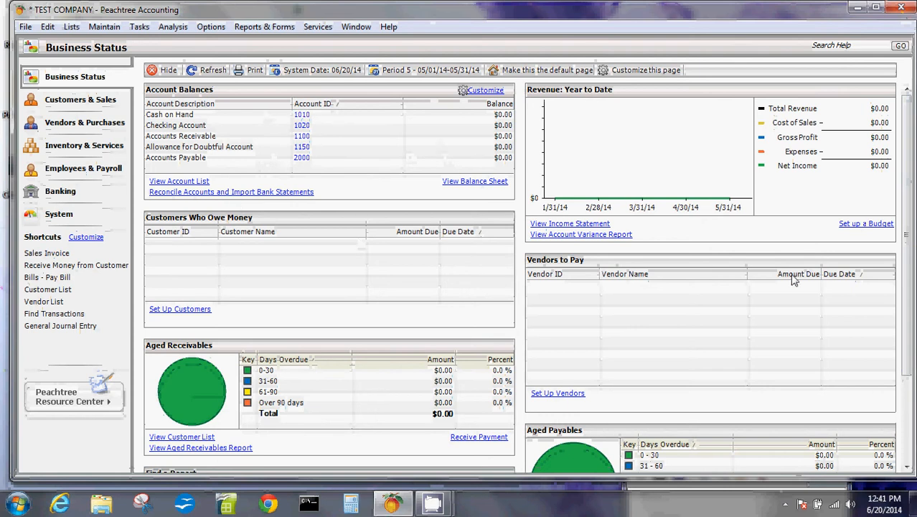
- Look through the Customers & Sales, Vendors & Purchases and Inventory & Services pages
left_click(74, 98)
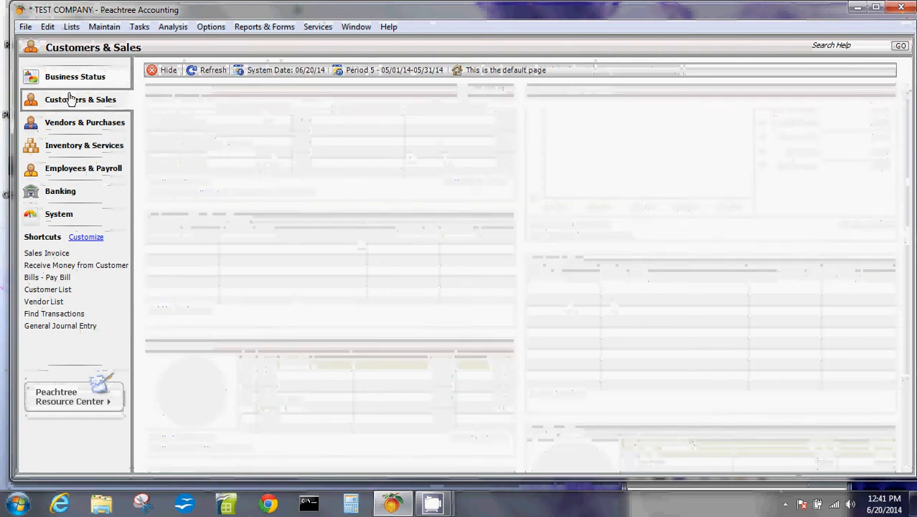
left_click(61, 124)
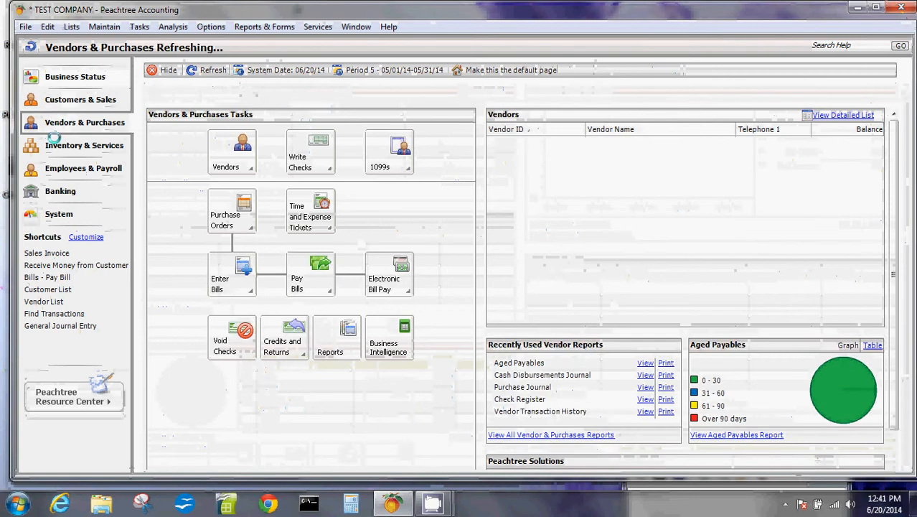
left_click(72, 148)
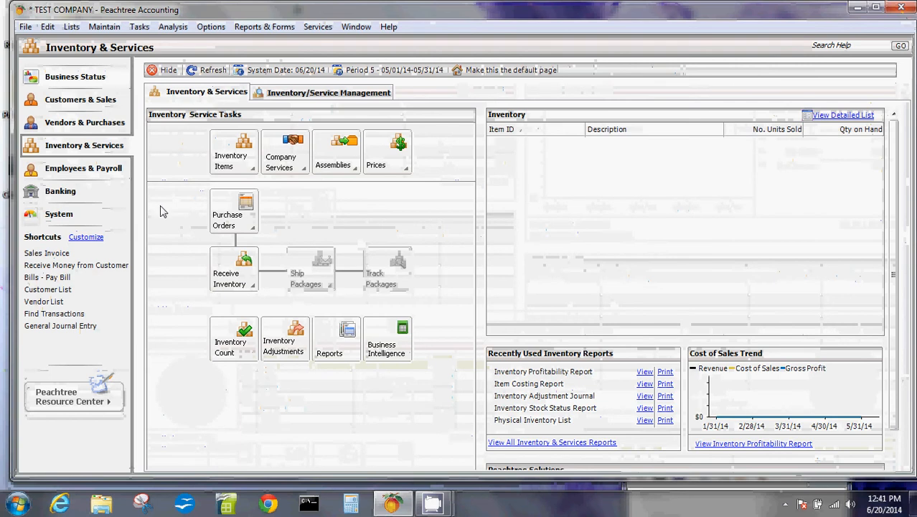
- Open the chart of accounts for viewing and editing from the Banking page, and review the listed accounts
left_click(94, 202)
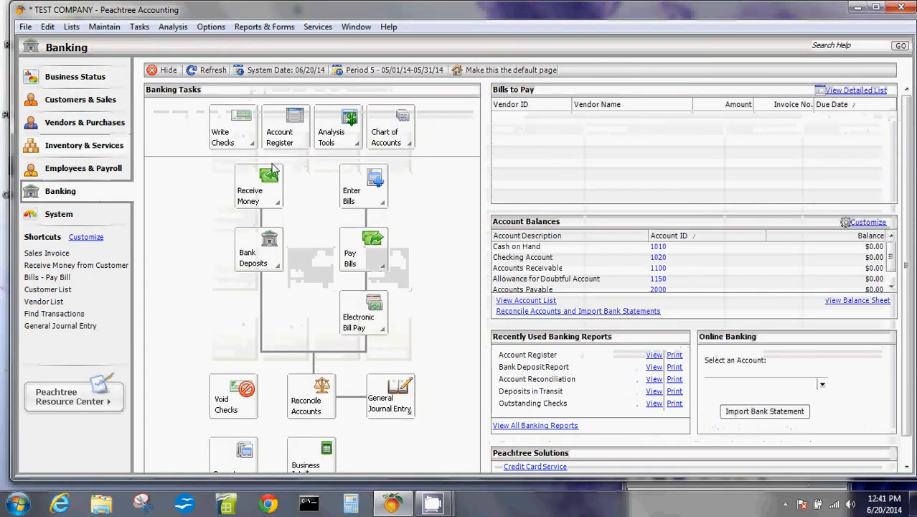
left_click(397, 146)
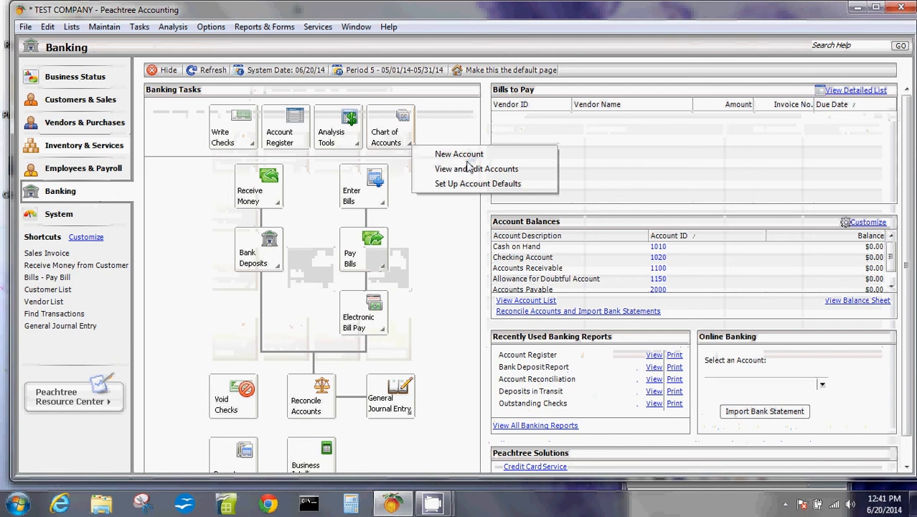
left_click(465, 168)
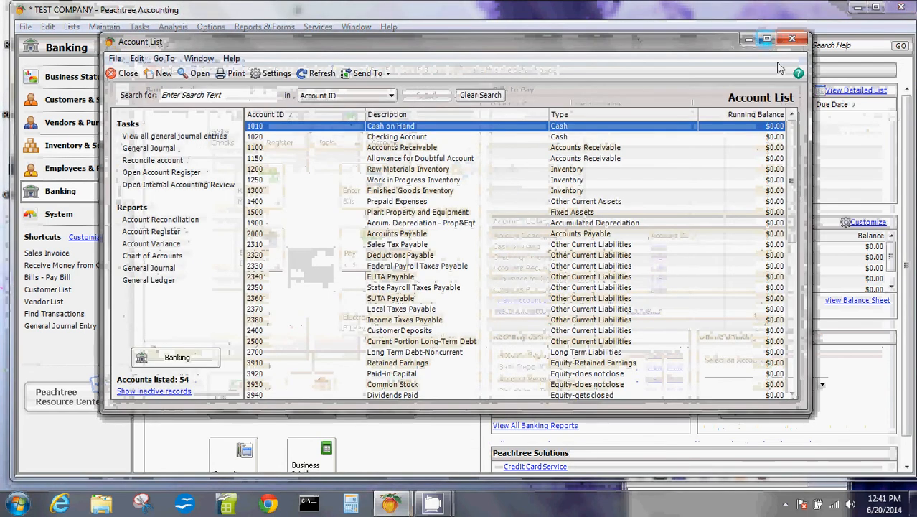
mouse_move(793, 149)
left_mouse_down()
mouse_move(791, 301)
mouse_move(797, 145)
left_mouse_up()
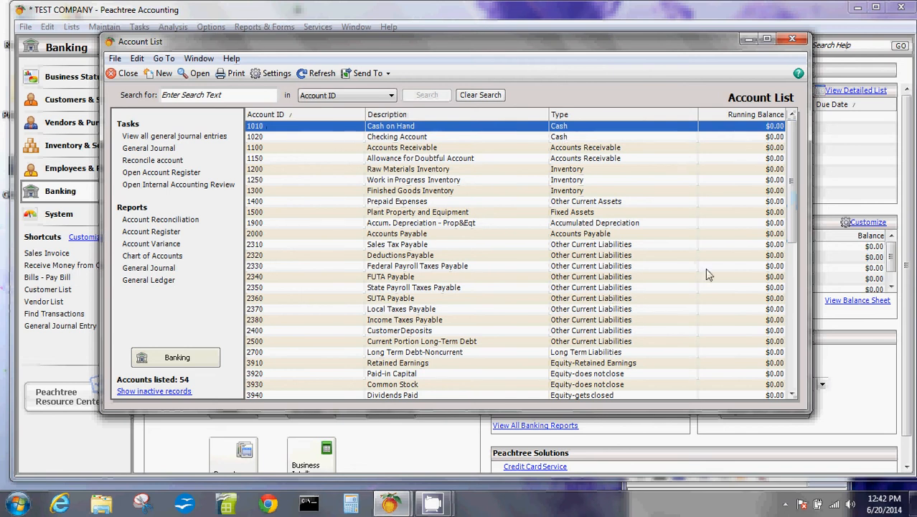
left_click_drag(792, 201, 799, 307)
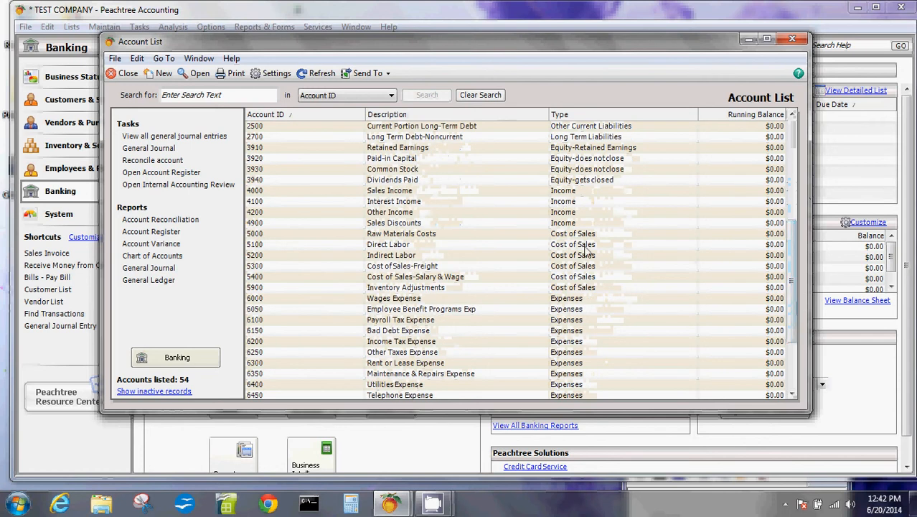
left_click_drag(792, 288, 795, 188)
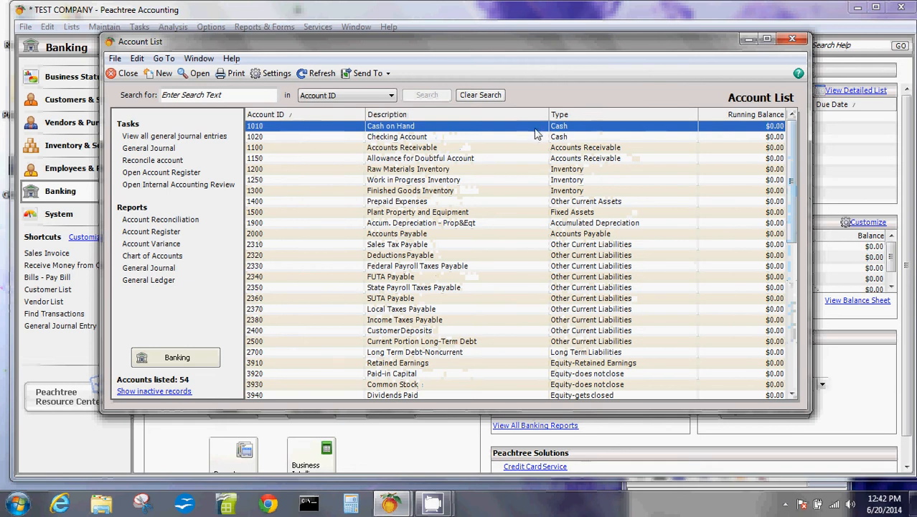
- Examine a blank new-account form and its lookup of existing account IDs, and close the form without saving
left_click(164, 74)
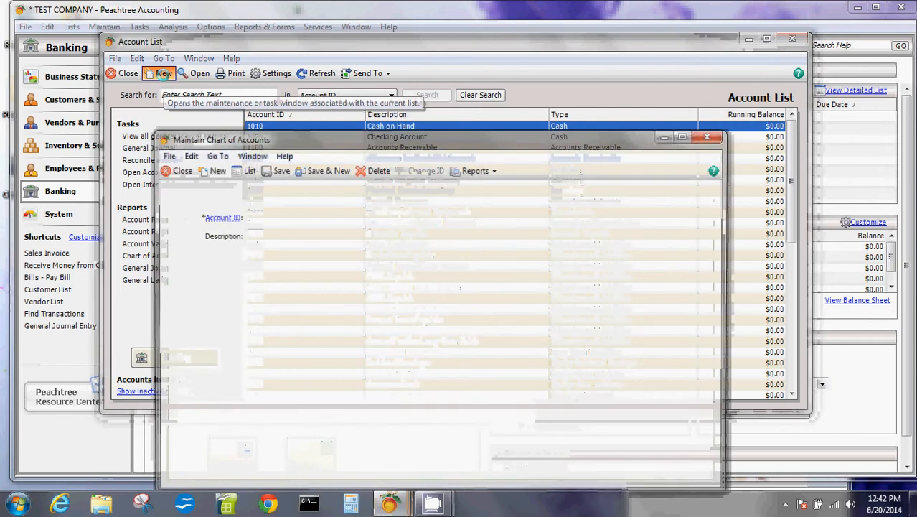
left_click(364, 217)
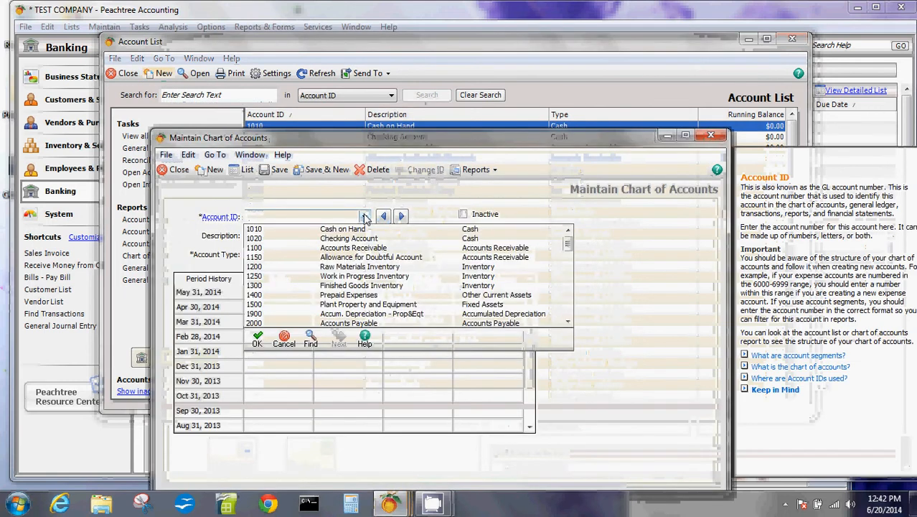
left_click(357, 216)
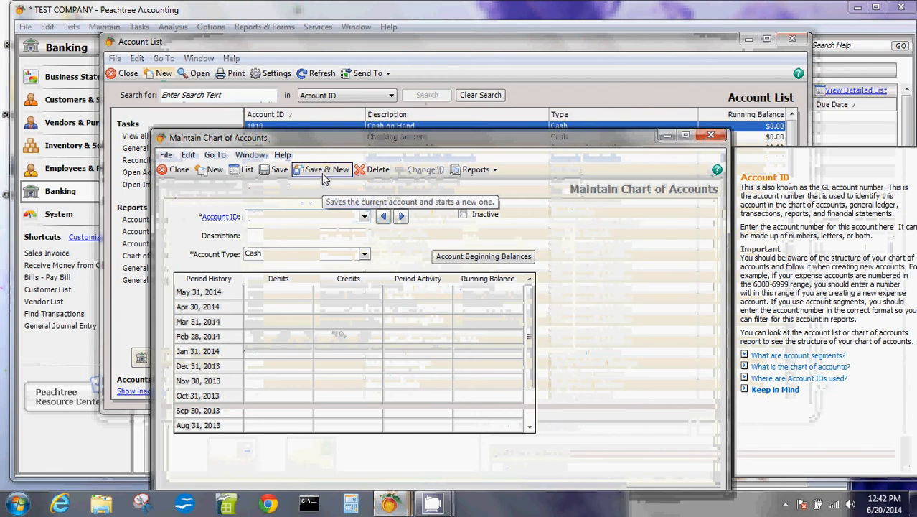
left_click(714, 138)
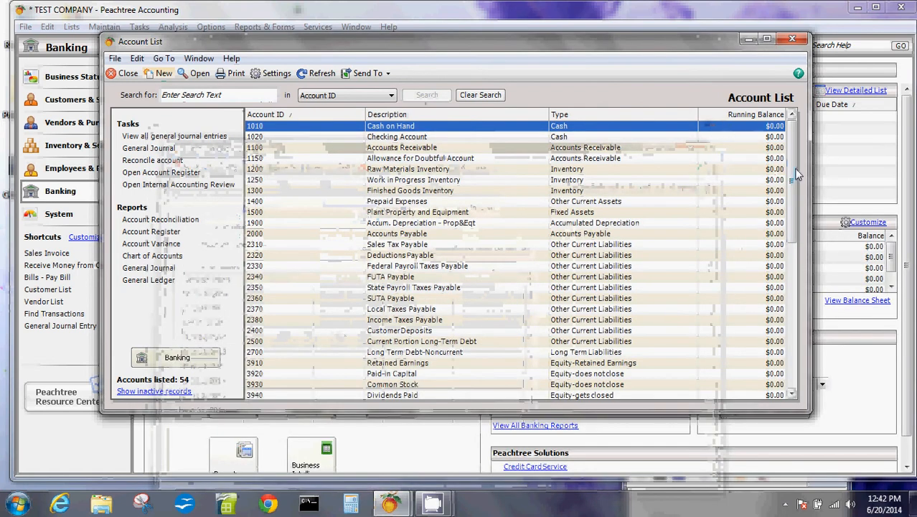
- Open account 6700, Purchase Disc-Expense Items, from the account list and mark it as inactive
left_click_drag(793, 175, 788, 319)
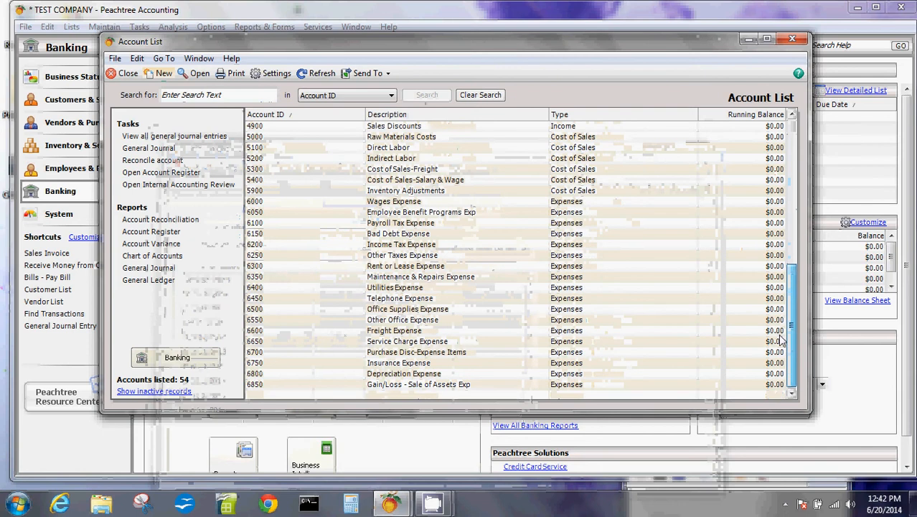
left_click(420, 354)
double_click(420, 354)
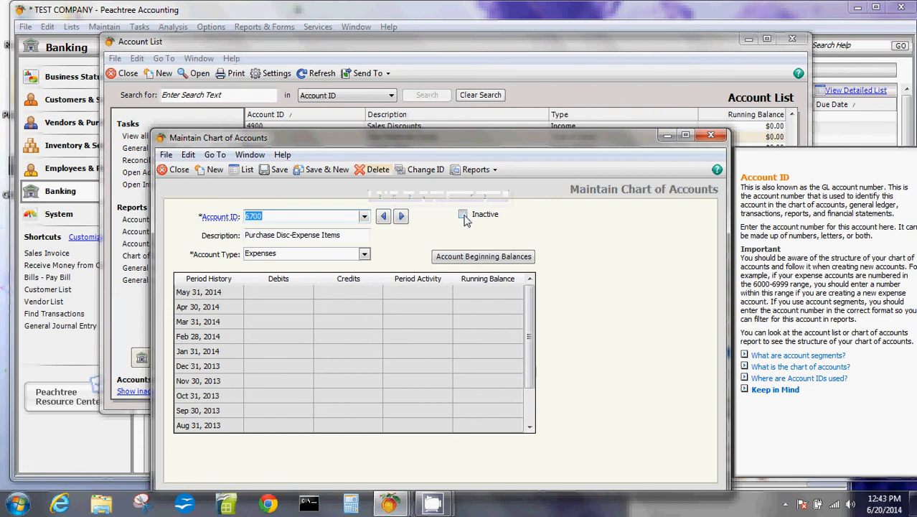
left_click(463, 215)
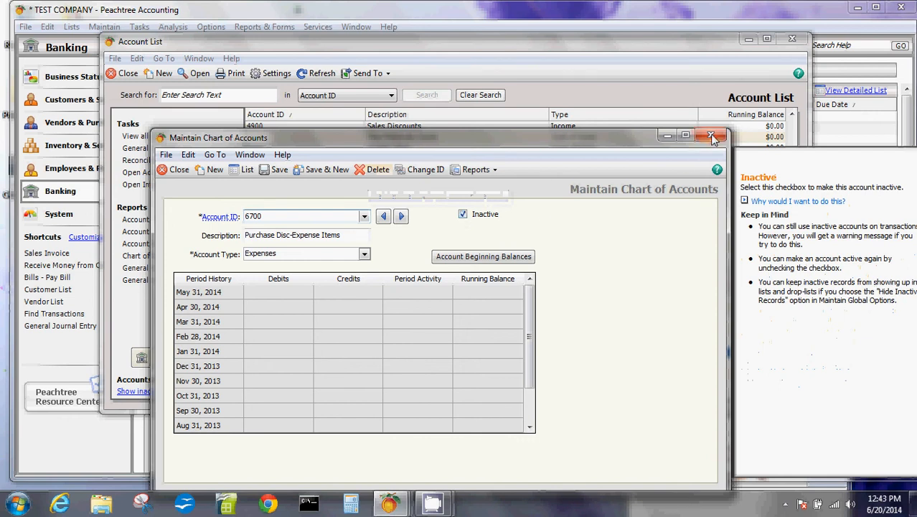
- Clear the Inactive setting of account 6700 and close both the account form and the account list
left_click(463, 214)
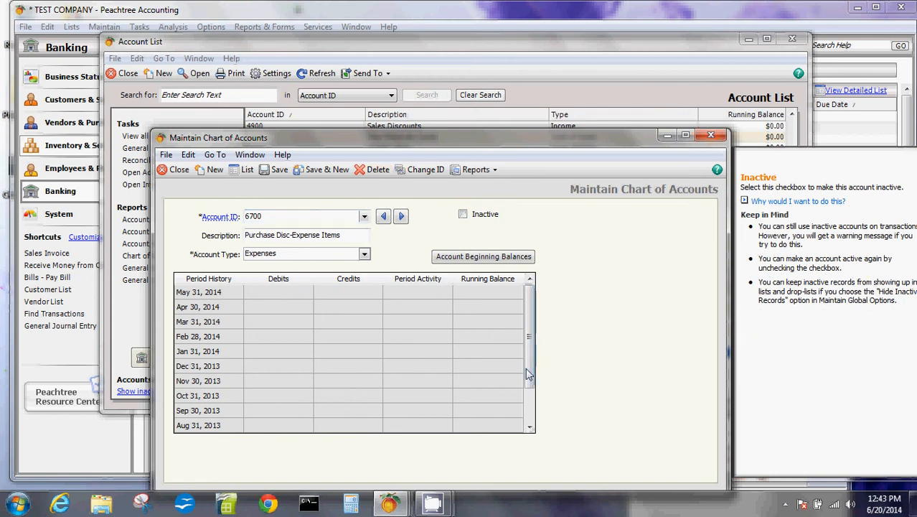
scroll(528, 373, "down", 1)
scroll(531, 323, "up", 1)
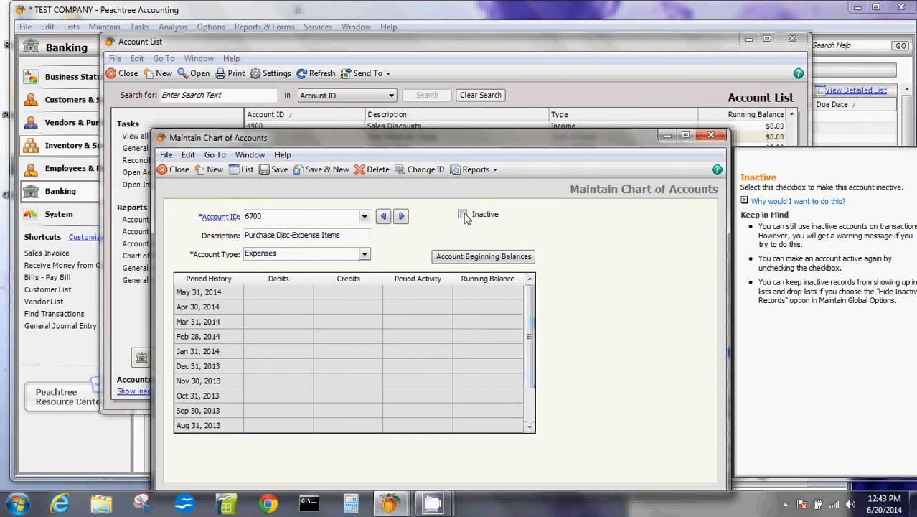
left_click(711, 135)
left_click(792, 38)
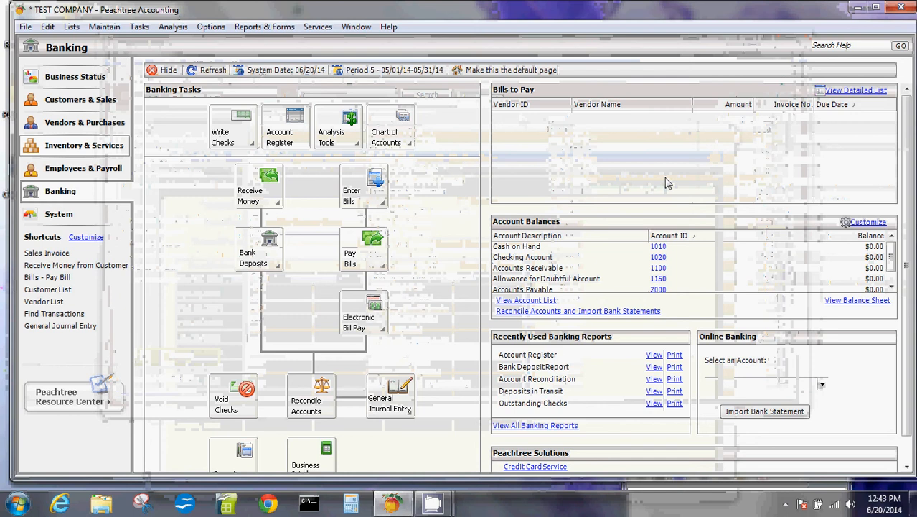
- Return to Business Status, open the Setup Guide and continue past the Customers introduction with the option to enter customers now
left_click(69, 76)
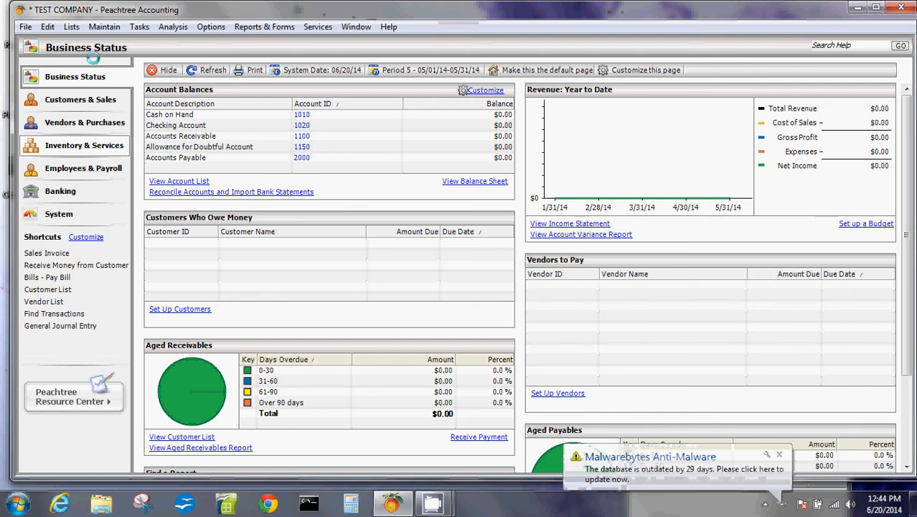
left_click(25, 26)
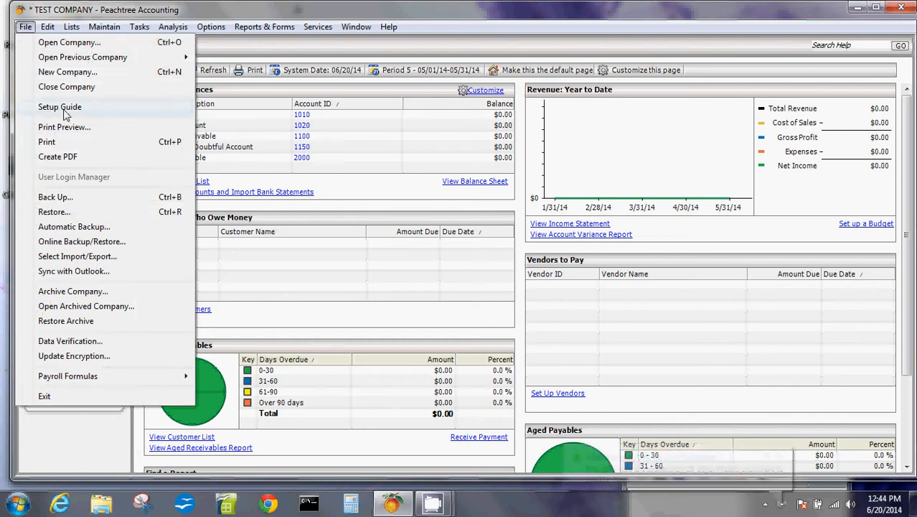
left_click(64, 109)
left_click_drag(395, 31, 395, 23)
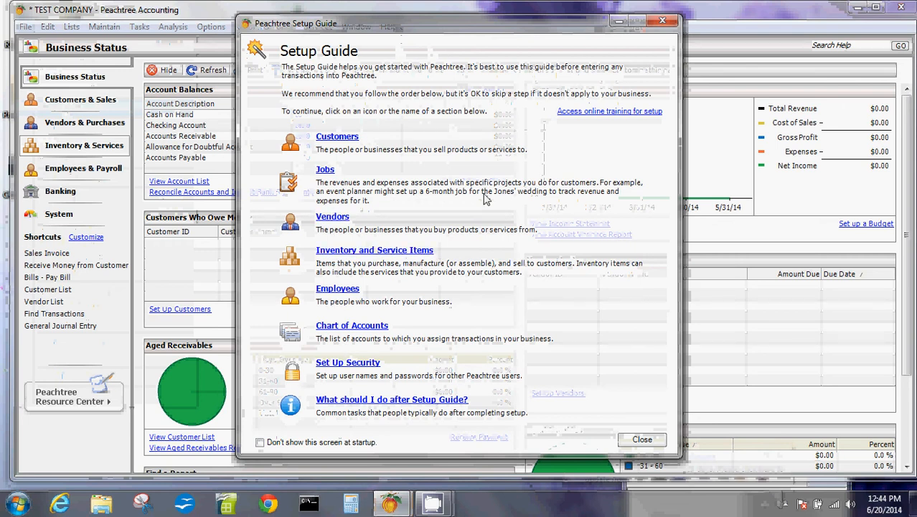
left_click(338, 142)
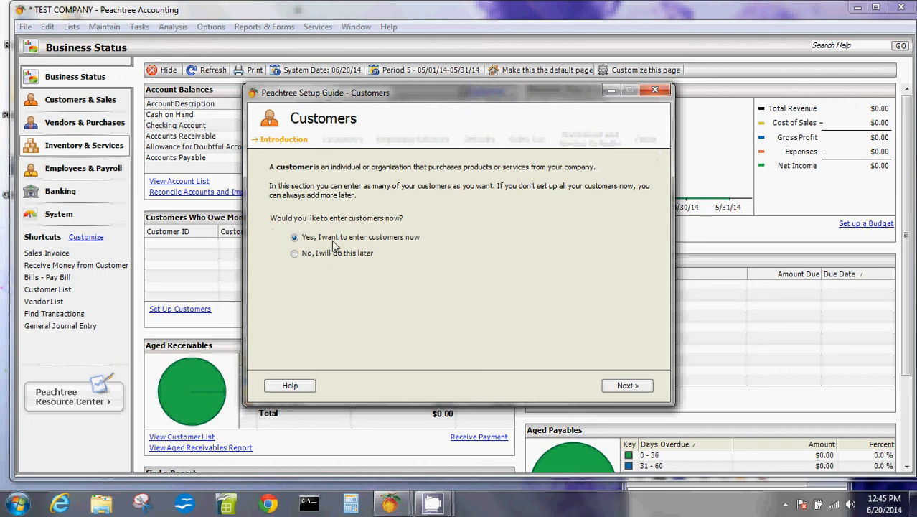
left_click(630, 386)
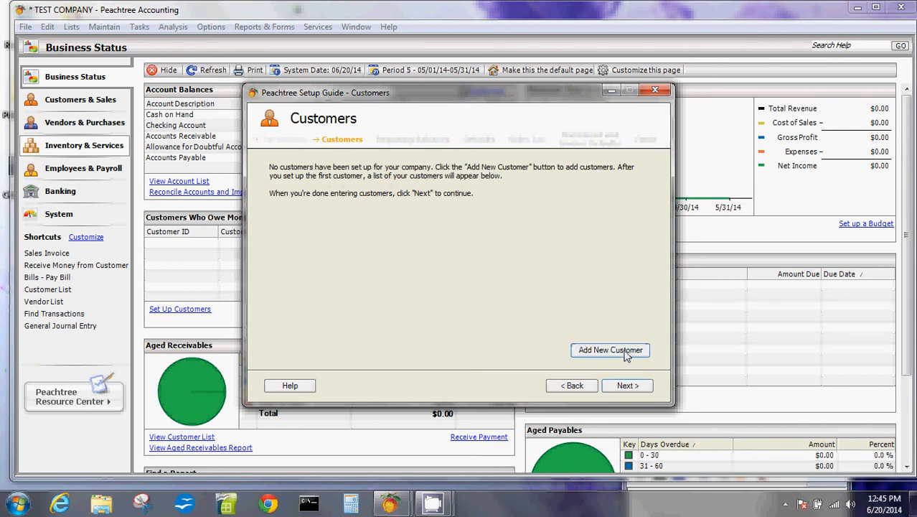
- Open a blank new-customer form, review its Contacts, History, Sales Info and Payment & Credit pages, and close it without saving
left_click(611, 350)
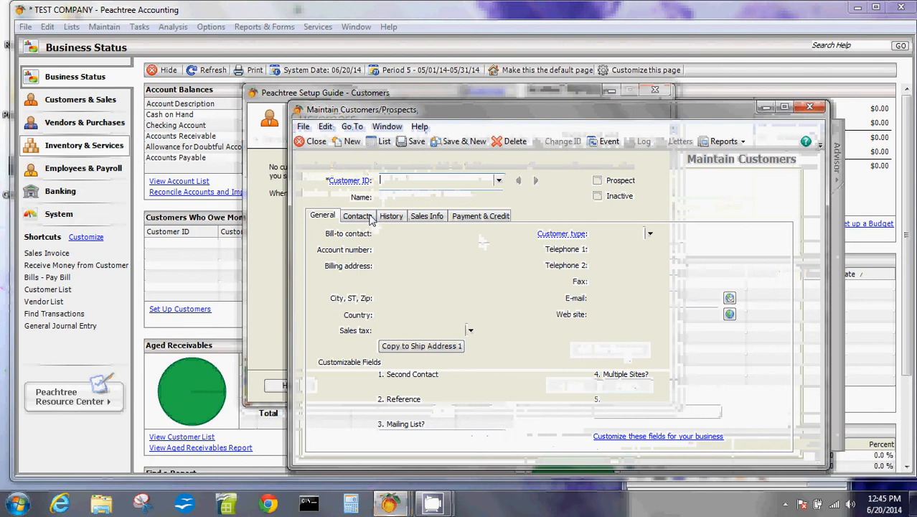
left_click(369, 217)
left_click(391, 216)
left_click(427, 215)
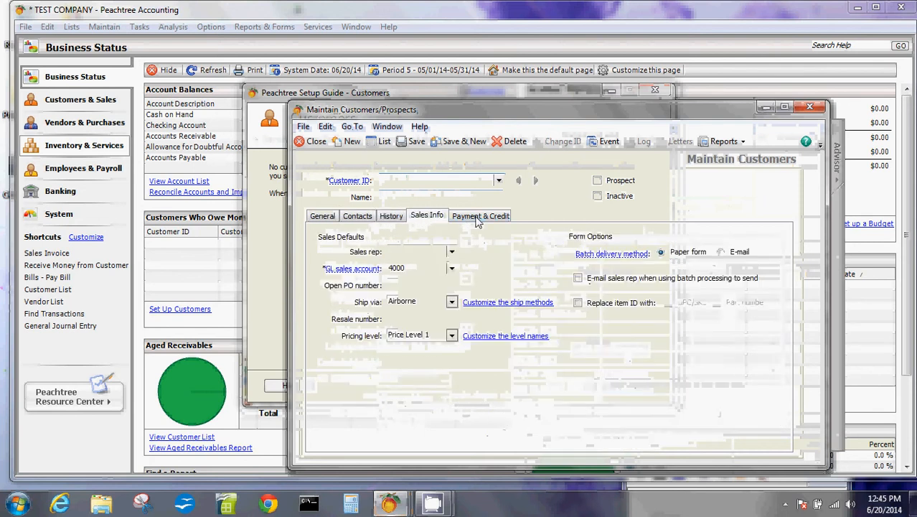
left_click(478, 218)
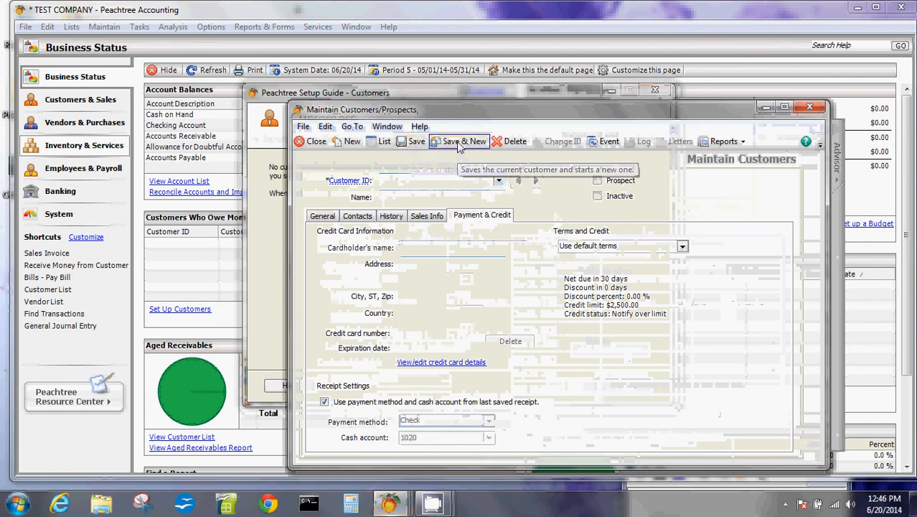
left_click(808, 107)
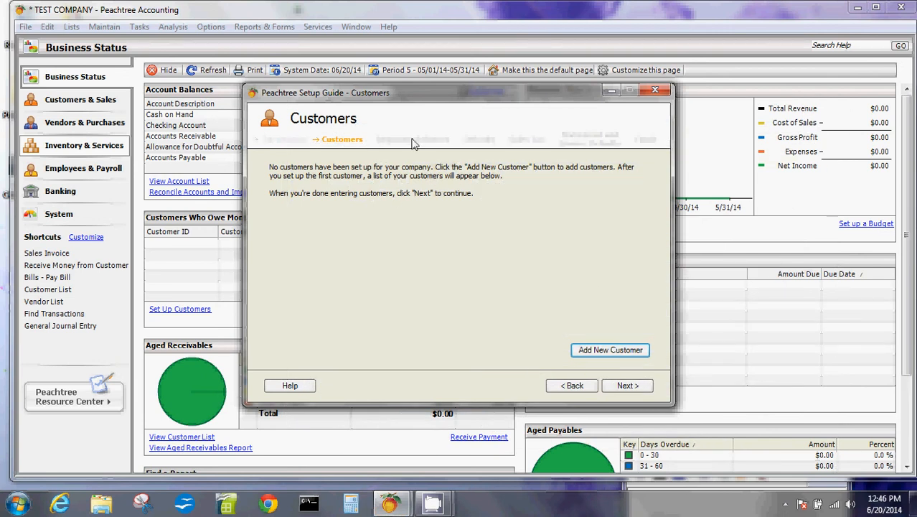
- Look at the guide's customer defaults, return to the Customers stage and review the pages of another blank customer form, ending at History
left_click(628, 385)
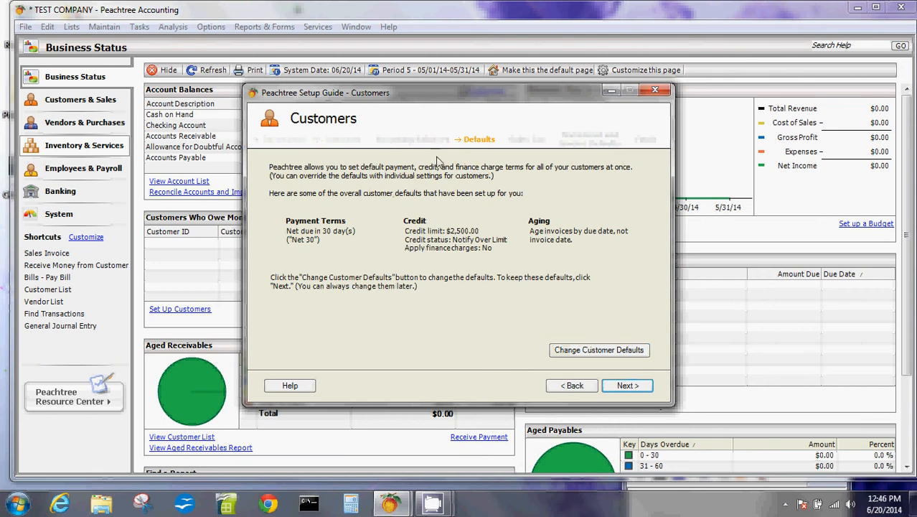
left_click(575, 388)
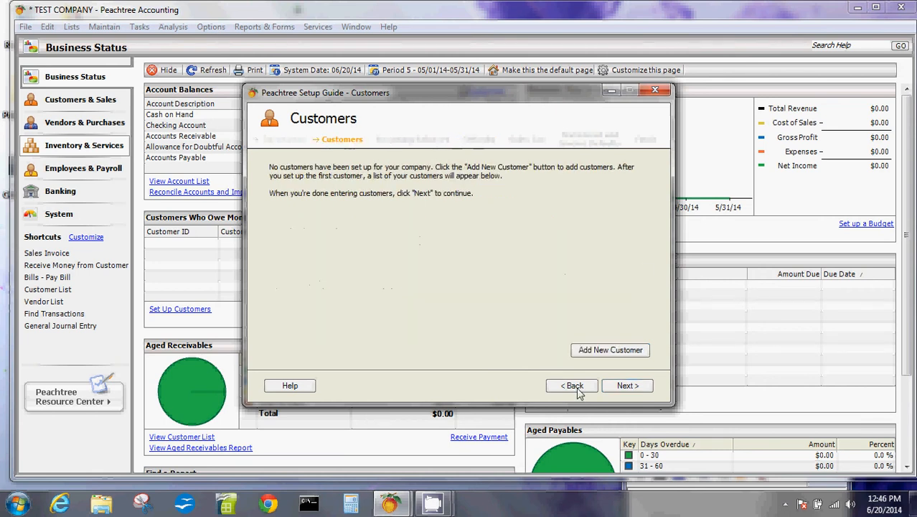
left_click(602, 354)
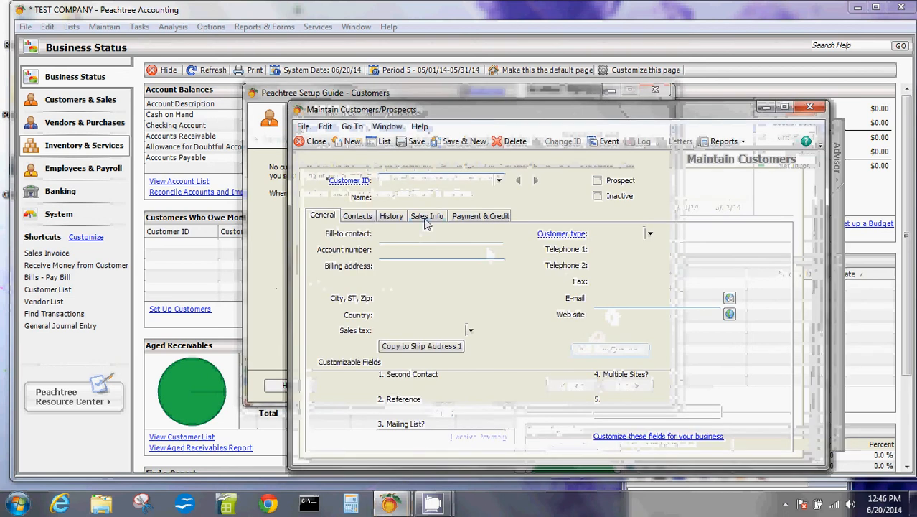
left_click(472, 221)
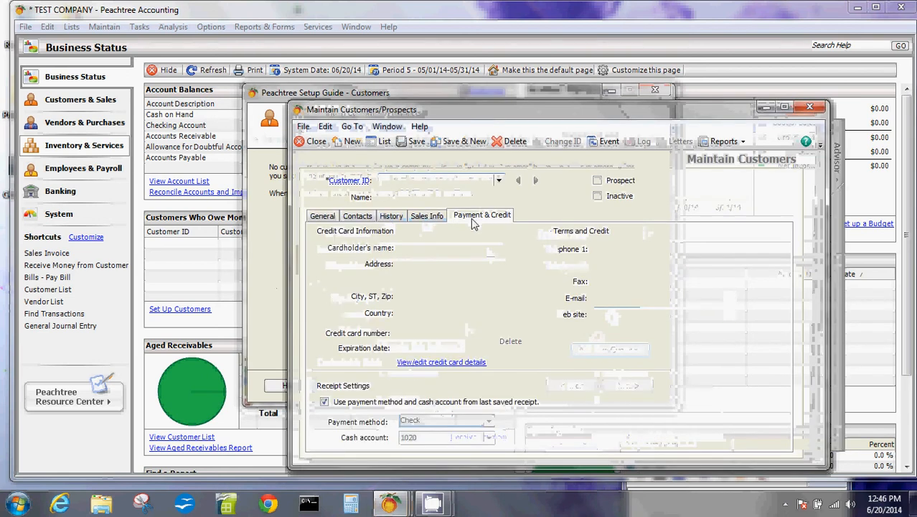
left_click(430, 217)
left_click(391, 217)
left_click(368, 217)
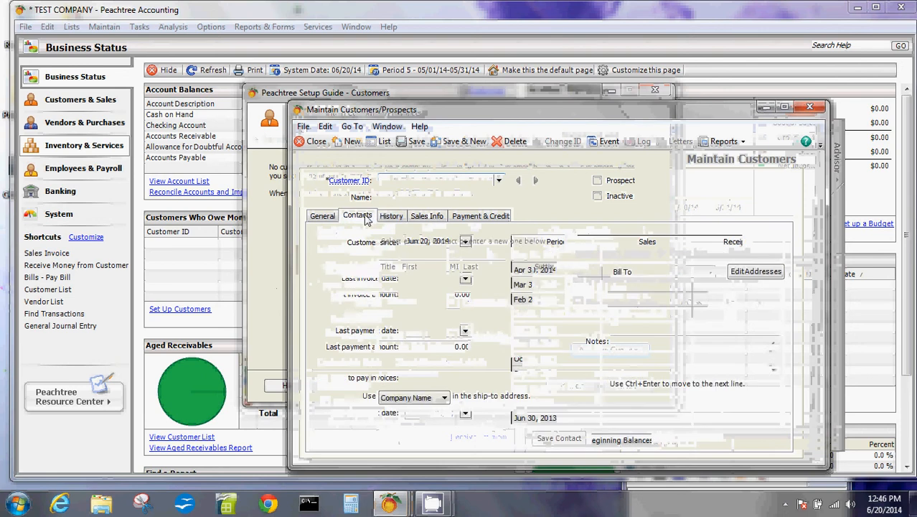
left_click(414, 218)
left_click(397, 217)
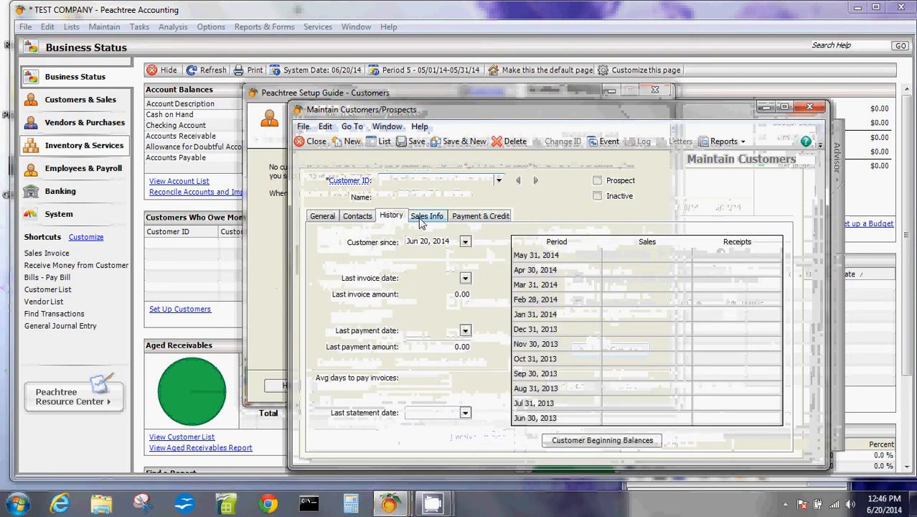
- Try to open the customer beginning balances from the customer history, dismiss the message and close the blank customer form
left_click(584, 441)
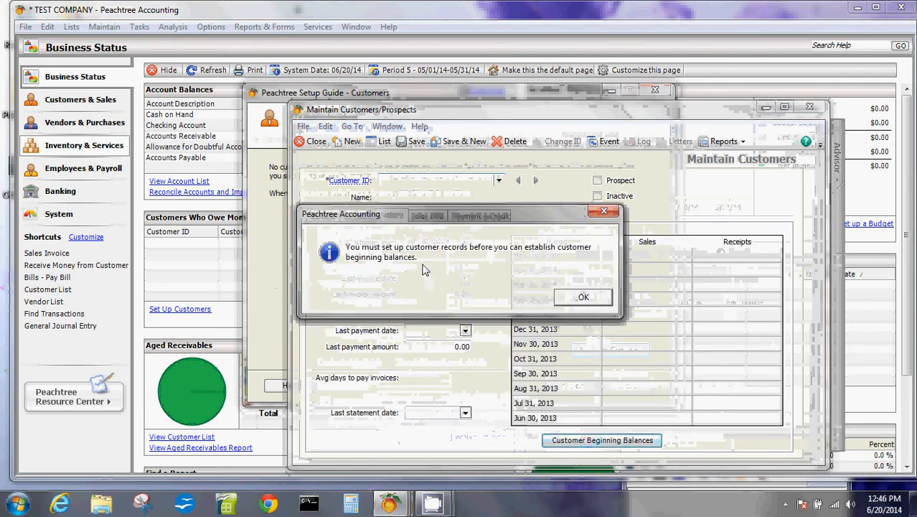
left_click_drag(522, 219, 454, 351)
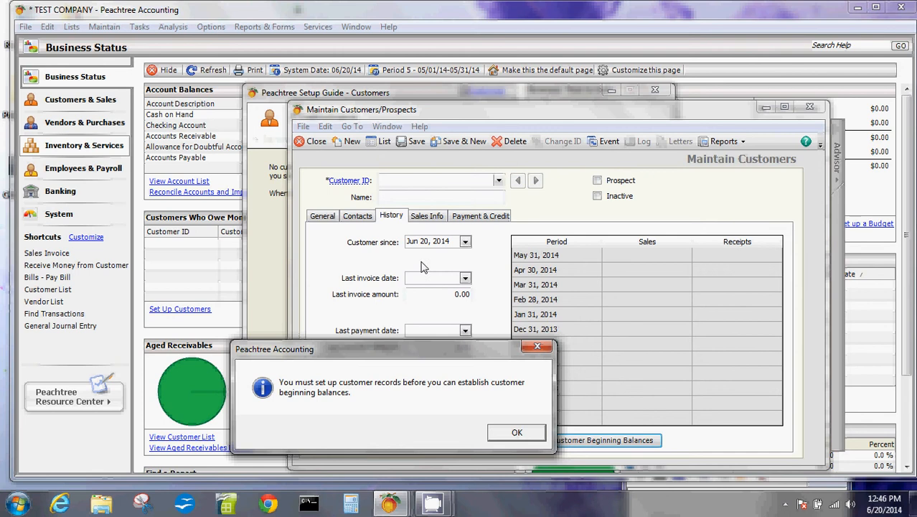
left_click(547, 348)
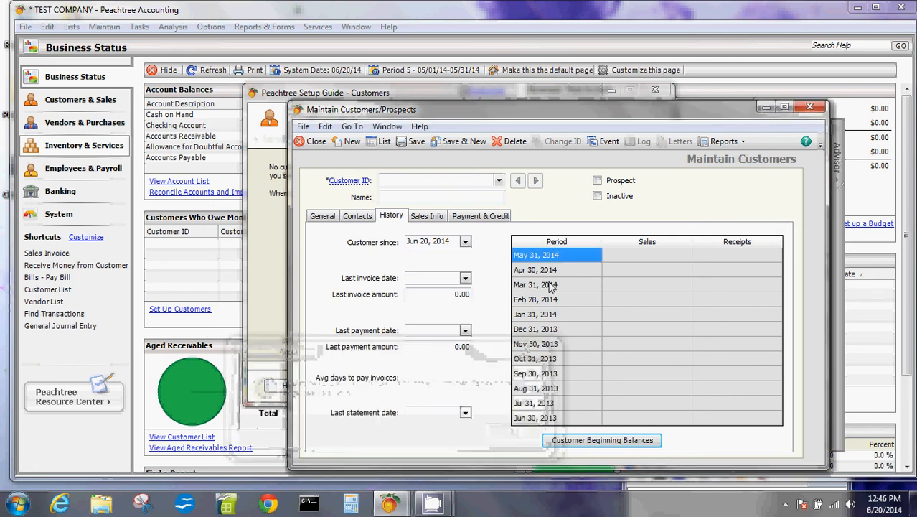
left_click(818, 107)
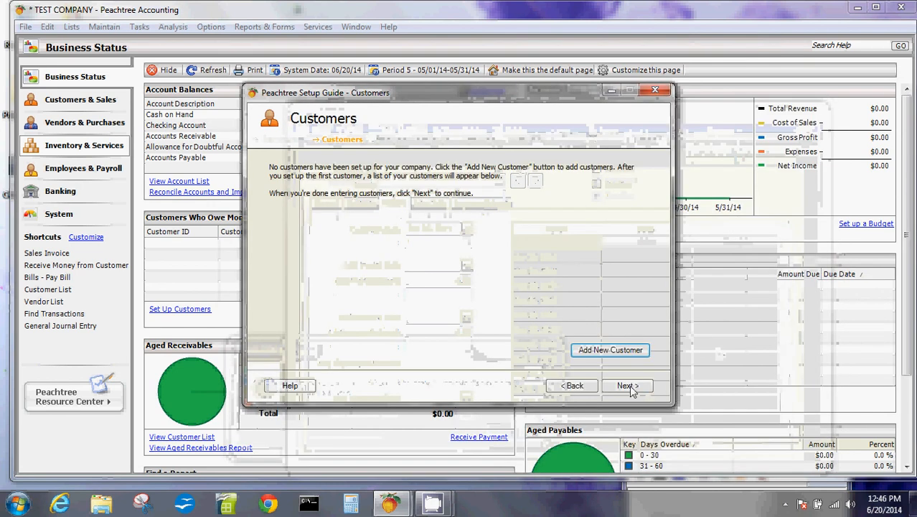
- Advance the Customers setup to its Finish stage, keeping the customer, sales tax and statement and invoice defaults
left_click(629, 385)
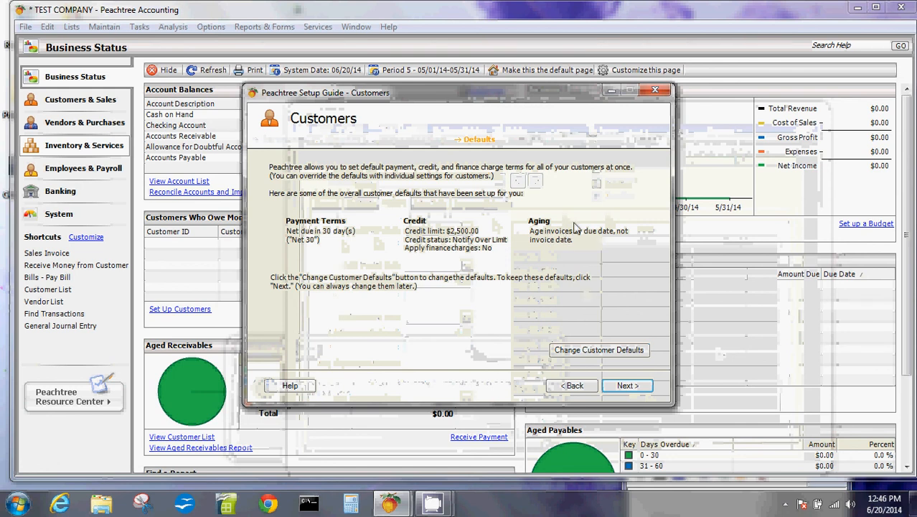
left_click(627, 387)
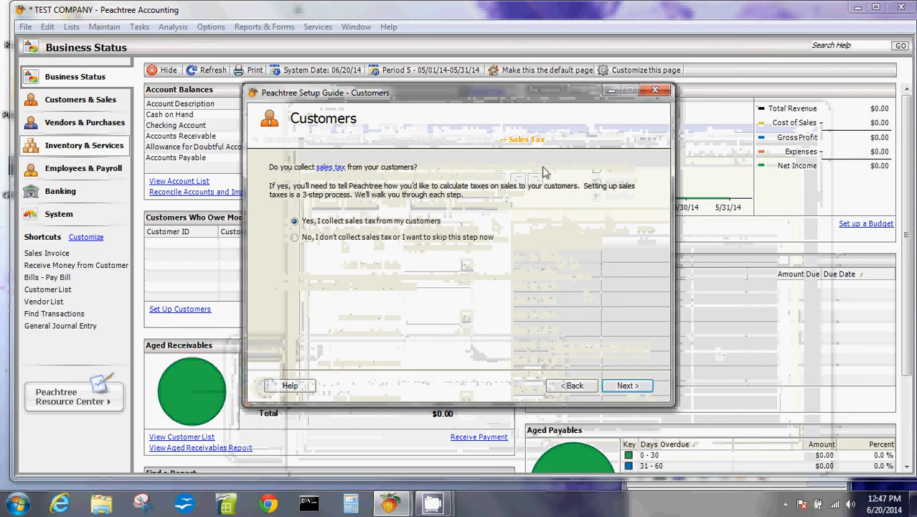
left_click(632, 386)
left_click(633, 386)
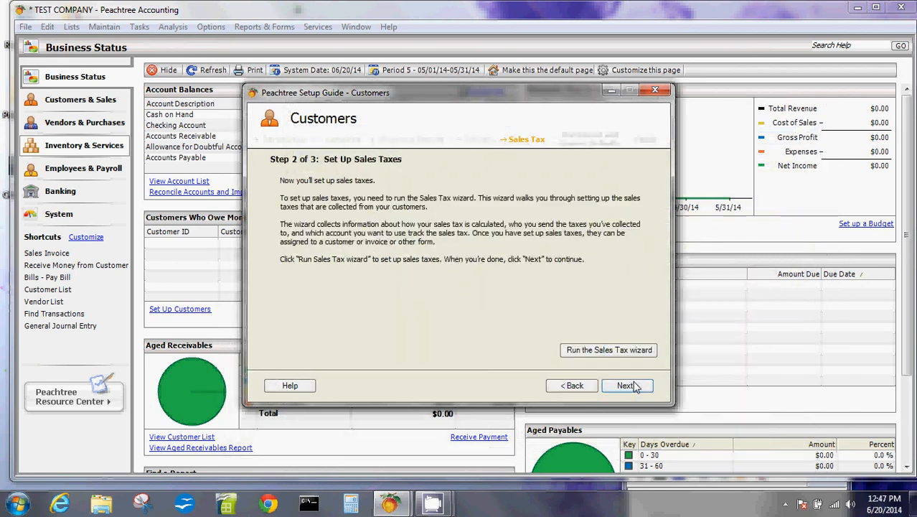
left_click(626, 386)
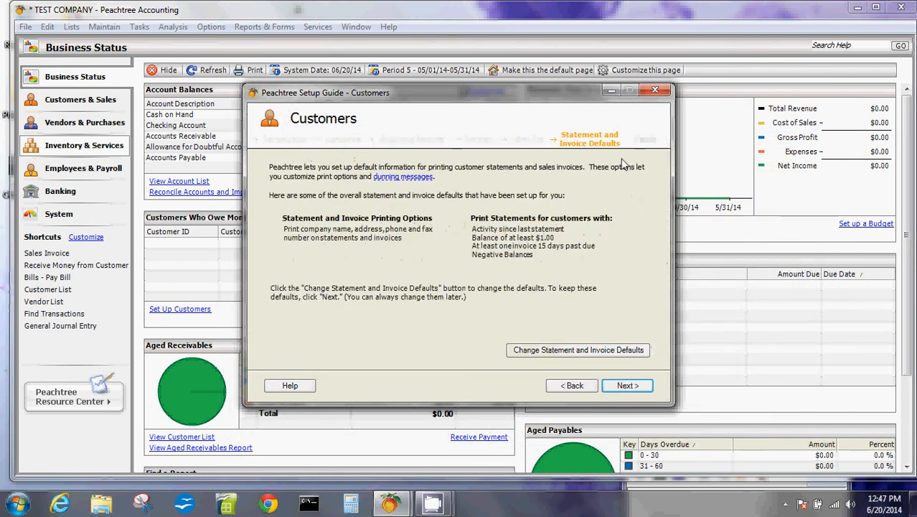
left_click(629, 386)
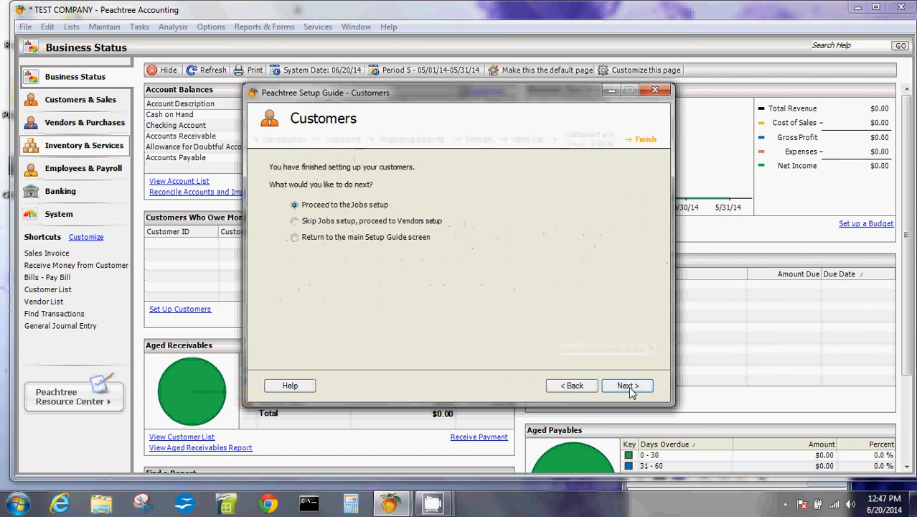
- Finish the Customers setup with the option to proceed to the Jobs setup
left_click(300, 223)
left_click(312, 207)
left_click(631, 385)
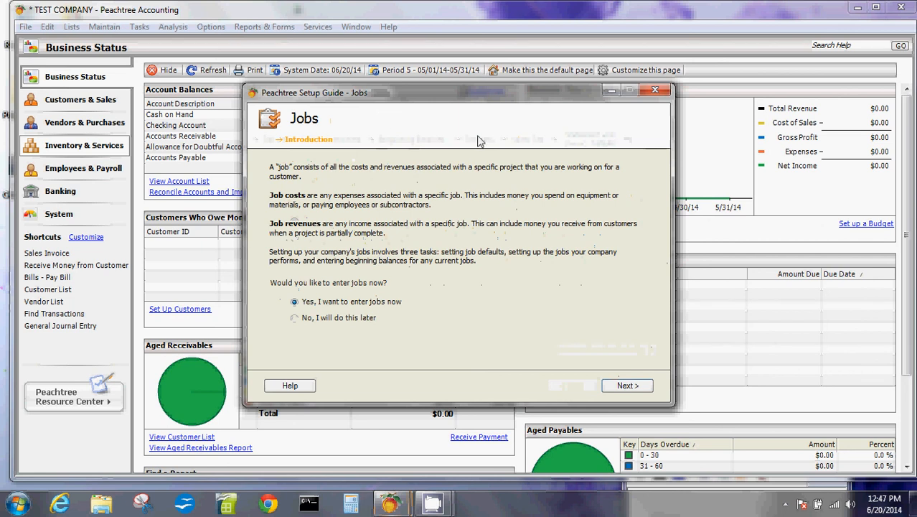
- Advance through the Jobs setup with the option to enter jobs now, adding none, and proceed to the Vendors setup
left_click(636, 385)
left_click(638, 388)
left_click(638, 388)
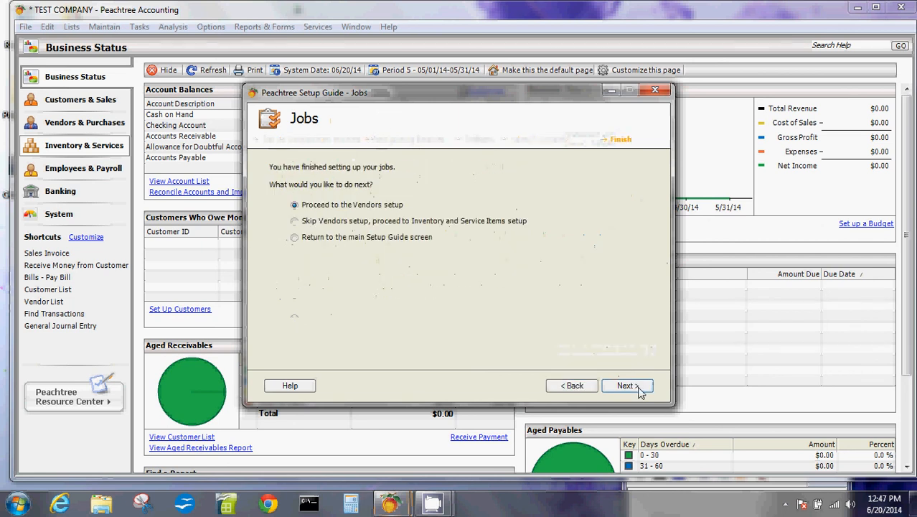
left_click(638, 388)
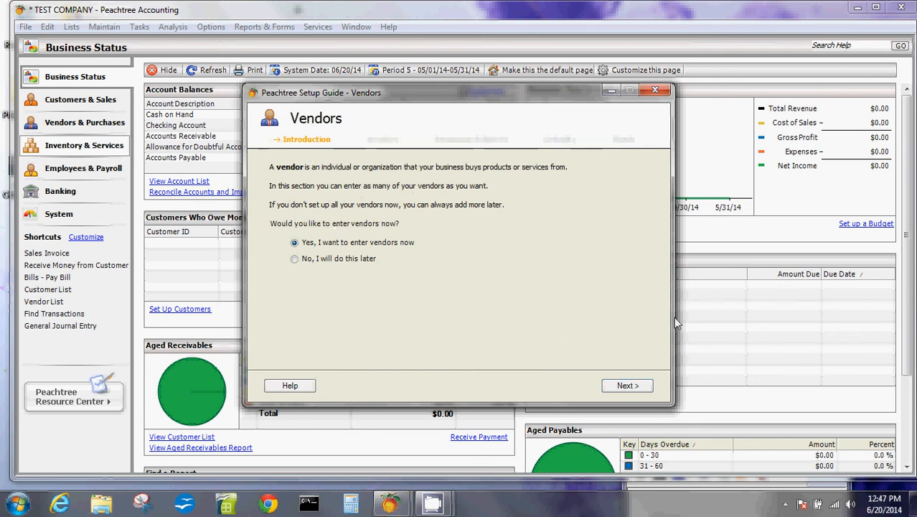
- Close the Vendors setup, exit the Setup Guide with confirmation and refresh the Business Status page
left_click(655, 90)
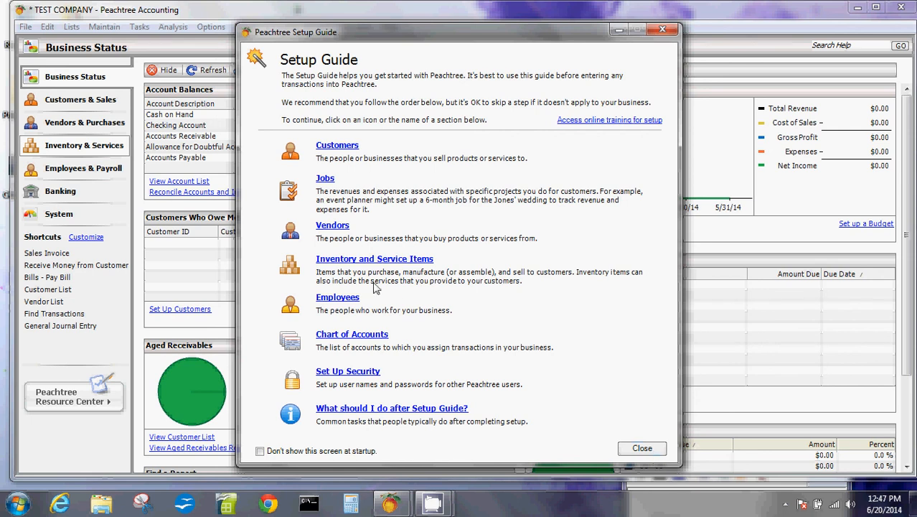
left_click(642, 448)
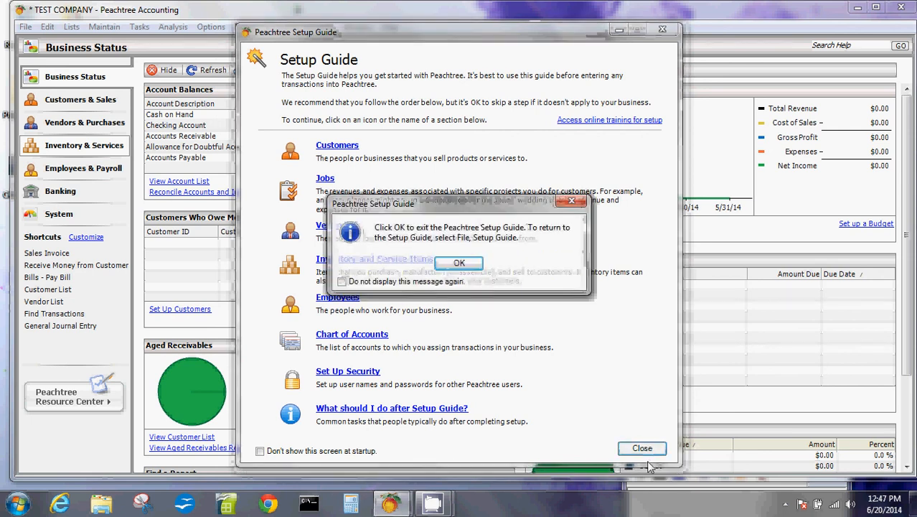
left_click(463, 264)
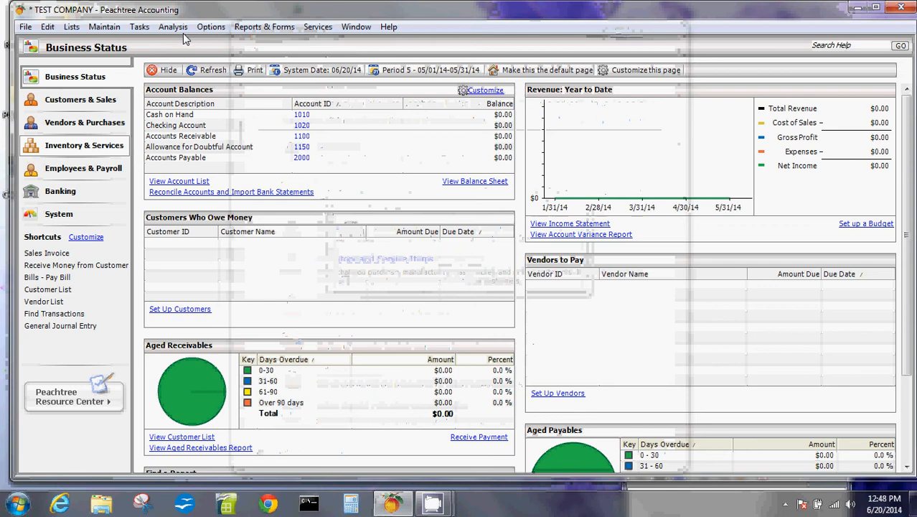
left_click(214, 69)
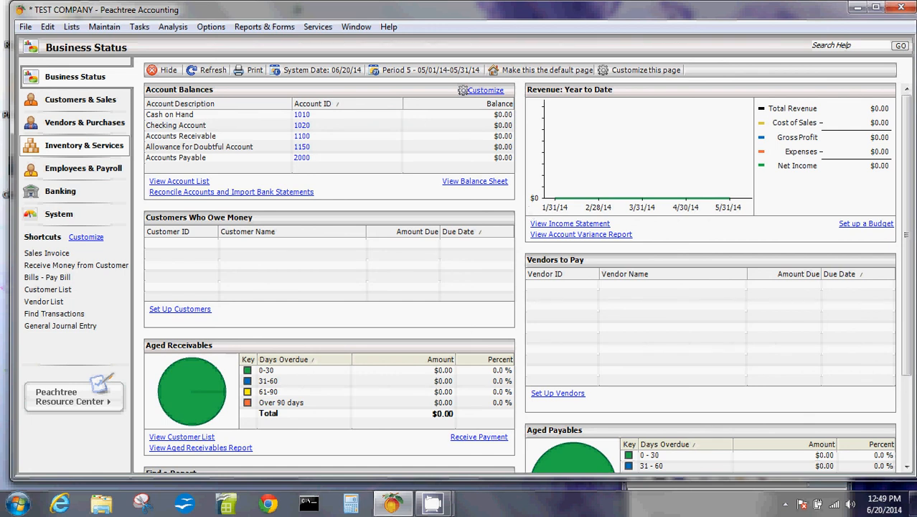
mouse_move(432, 503)
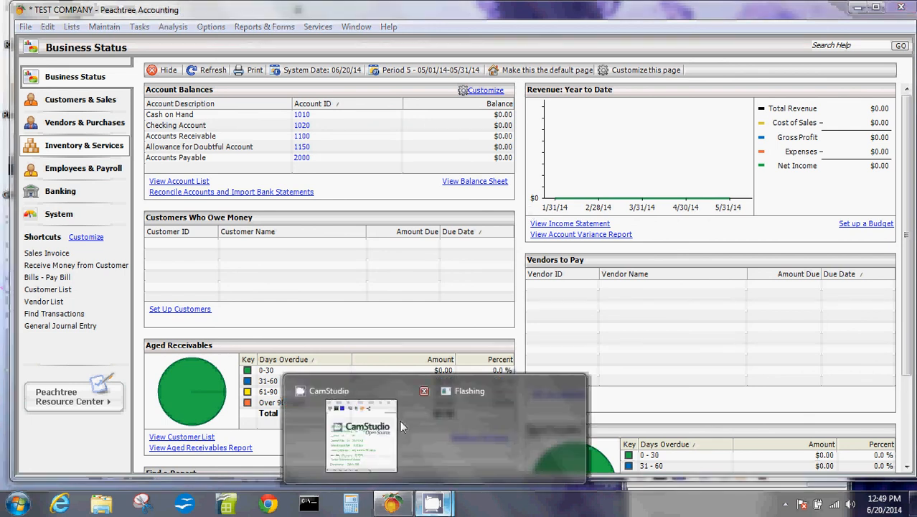
left_click(368, 423)
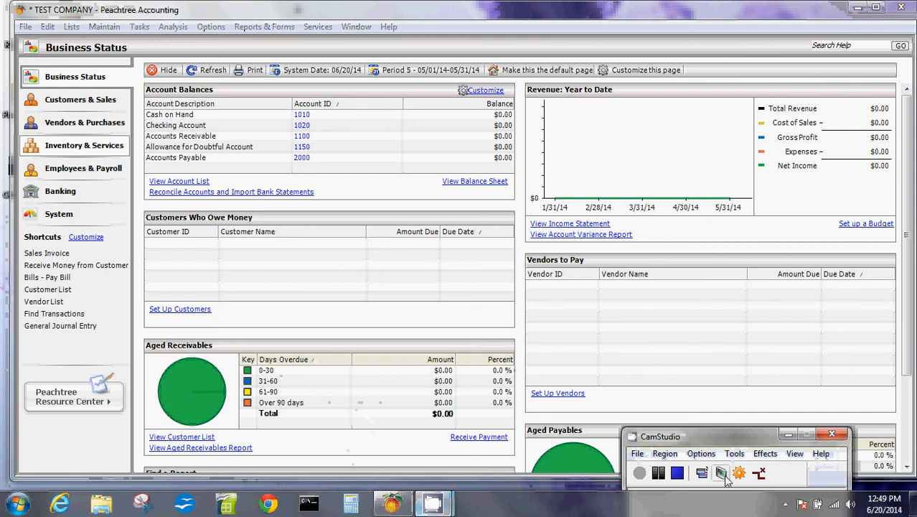